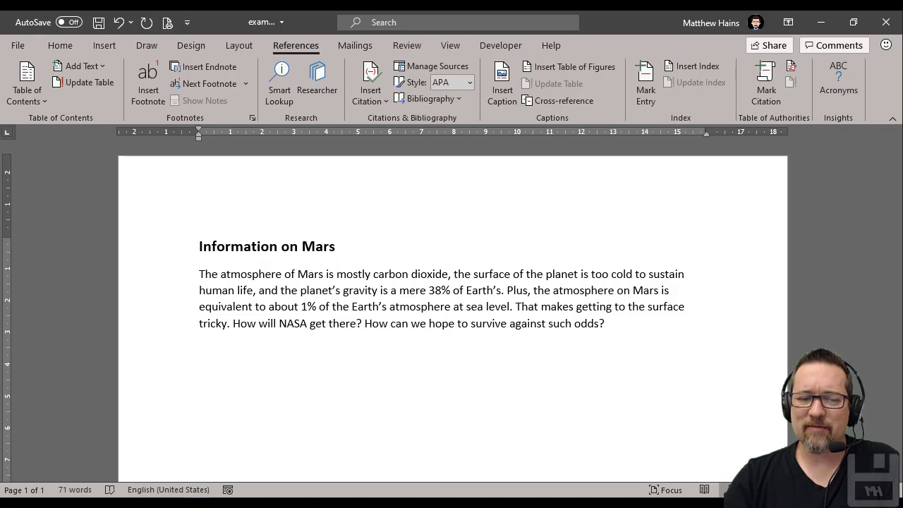
- Look over the Mars article in the browser, then return to the Word document
{"action": "key", "text": "alt+Tab"}
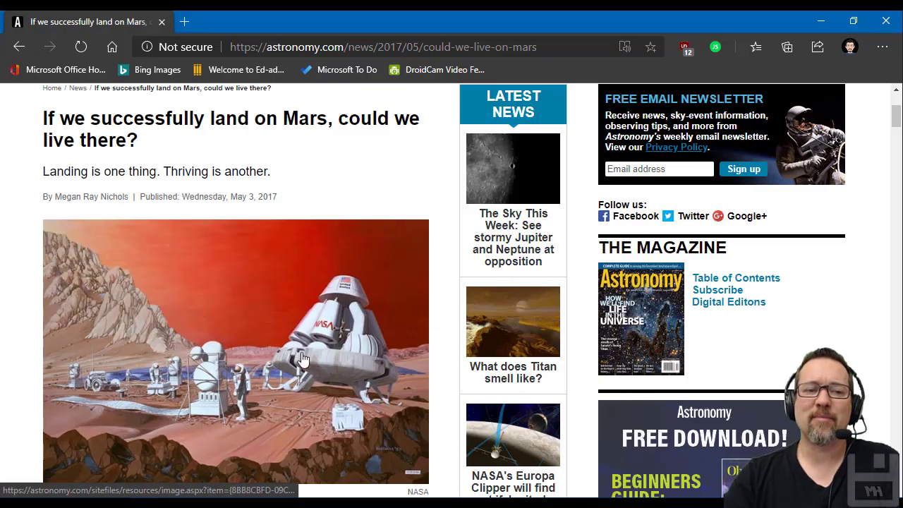
{"action": "scroll", "coordinate": [29, 388], "scroll_direction": "up", "scroll_amount": 3}
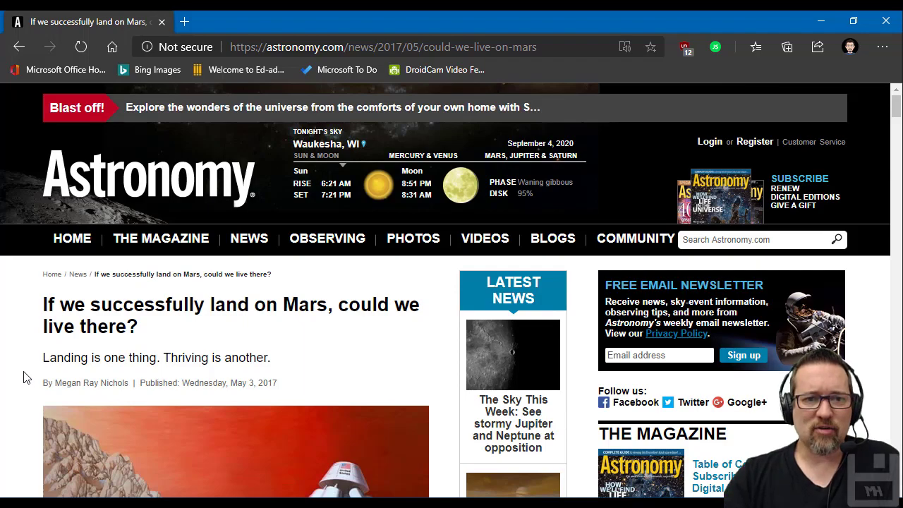
{"action": "scroll", "coordinate": [23, 363], "scroll_direction": "down", "scroll_amount": 5}
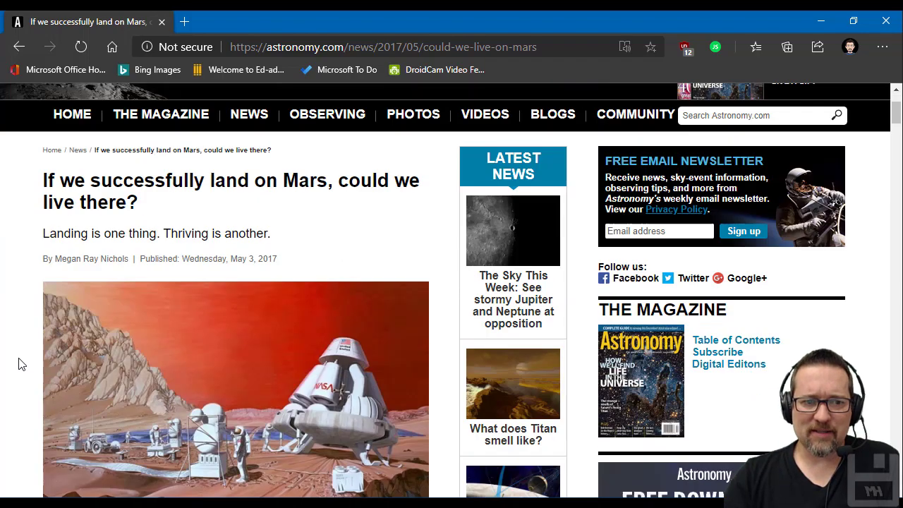
{"action": "scroll", "coordinate": [22, 364], "scroll_direction": "down", "scroll_amount": 5}
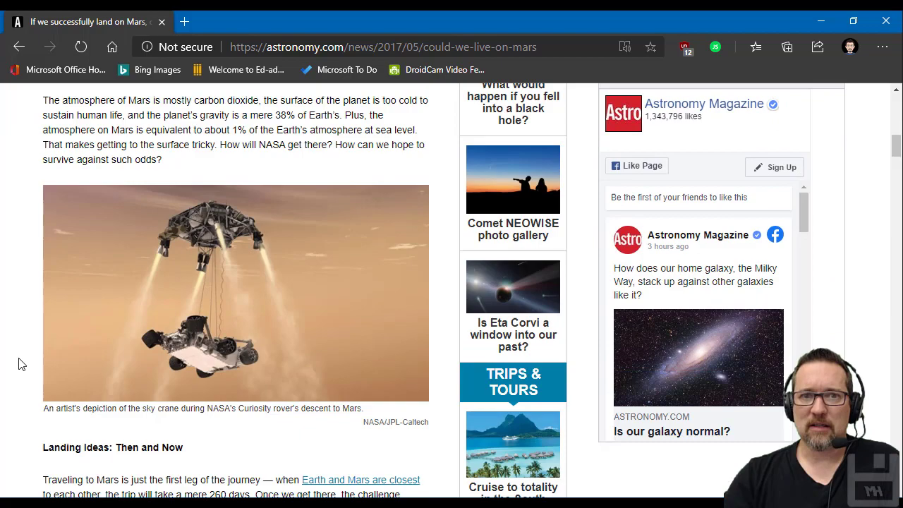
{"action": "scroll", "coordinate": [22, 364], "scroll_direction": "up", "scroll_amount": 8}
{"action": "scroll", "coordinate": [22, 364], "scroll_direction": "up", "scroll_amount": 4}
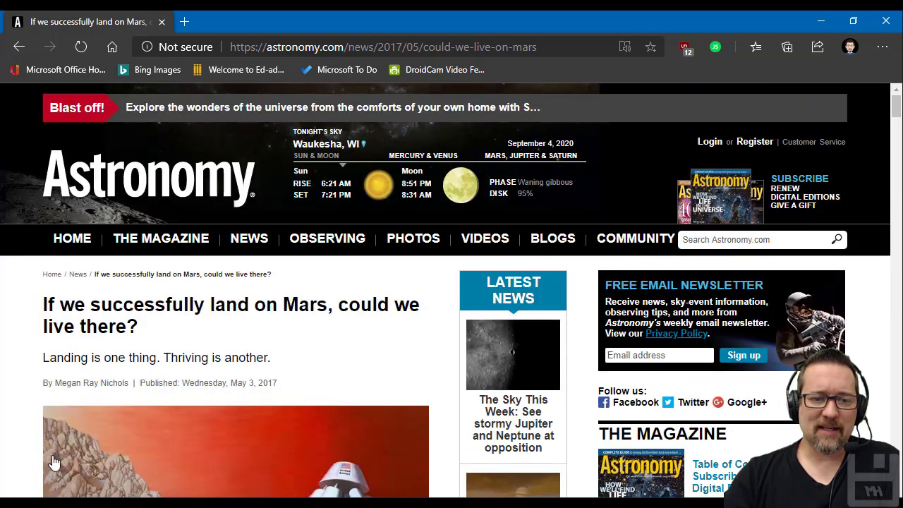
{"action": "key", "text": "alt+Tab"}
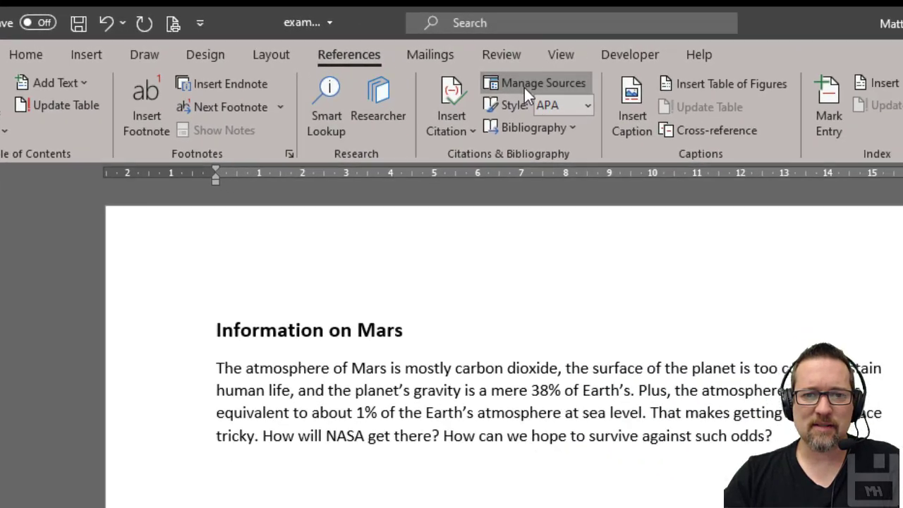
- Delete the unused Placeholder1 source in Manage Sources
{"action": "left_click", "coordinate": [524, 88]}
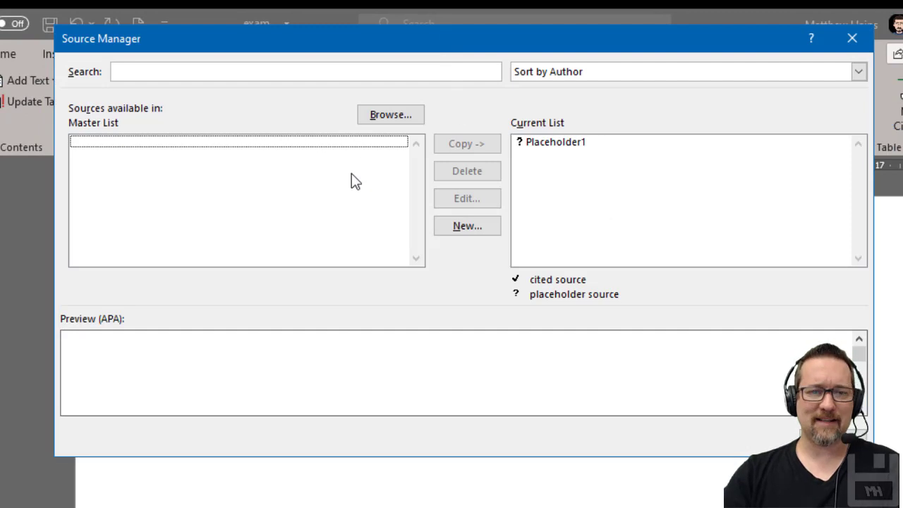
{"action": "left_click", "coordinate": [557, 146]}
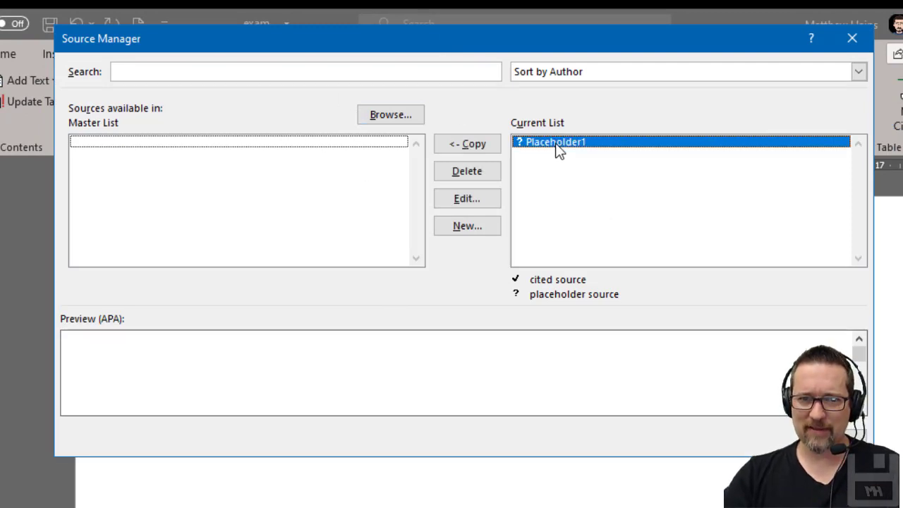
{"action": "left_click", "coordinate": [482, 175]}
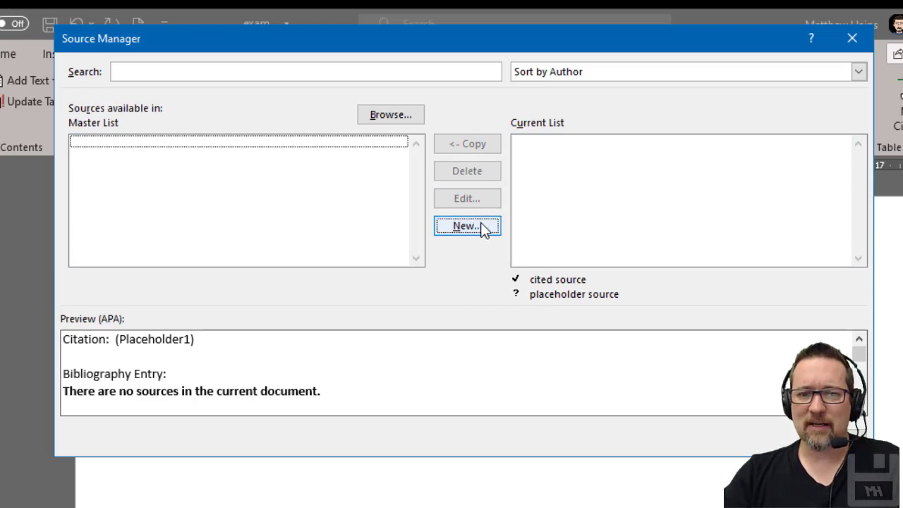
- Create a new source of type Web site, ready for entering the Author
{"action": "left_click", "coordinate": [481, 224]}
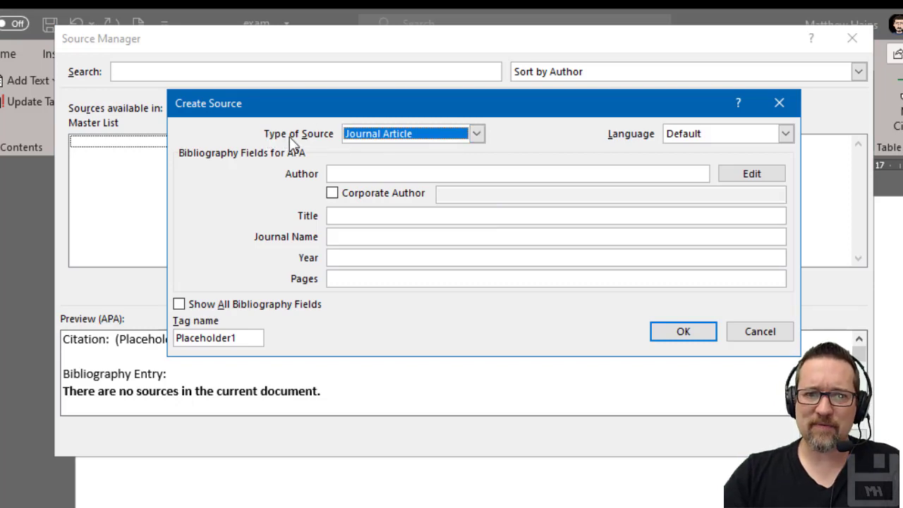
{"action": "left_click", "coordinate": [477, 134]}
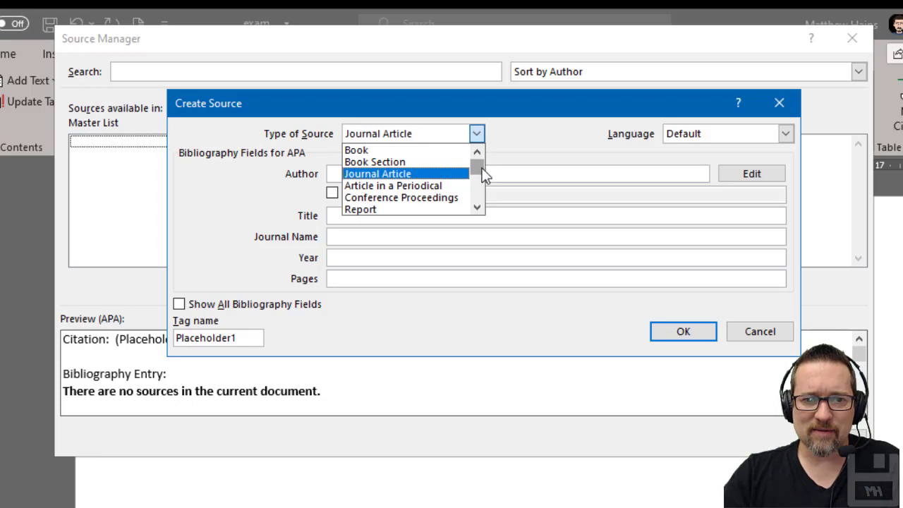
{"action": "scroll", "coordinate": [482, 169], "scroll_direction": "down", "scroll_amount": 2}
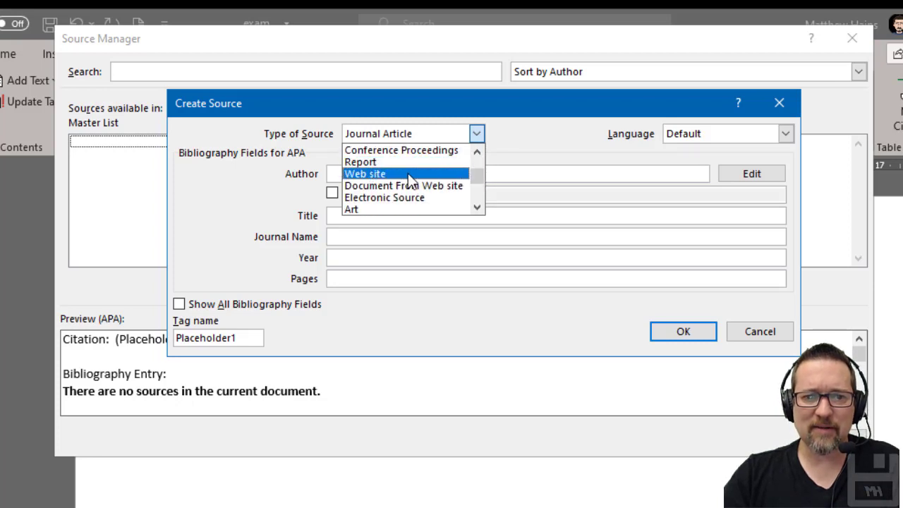
{"action": "left_click", "coordinate": [384, 175]}
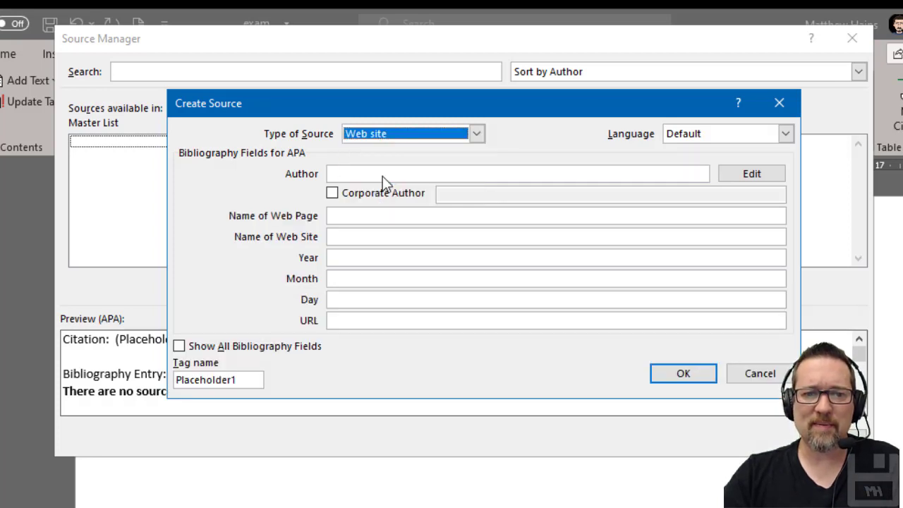
{"action": "left_click", "coordinate": [345, 175]}
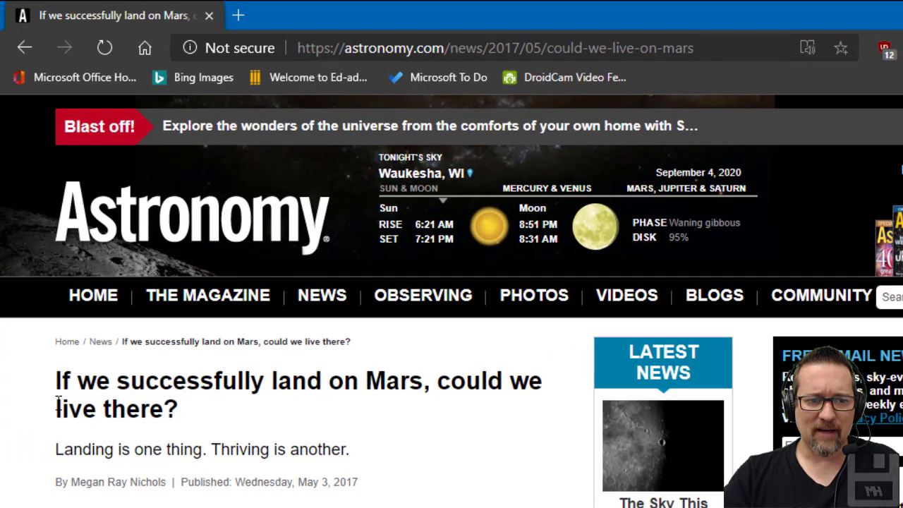
{"action": "scroll", "coordinate": [46, 405], "scroll_direction": "down", "scroll_amount": 1}
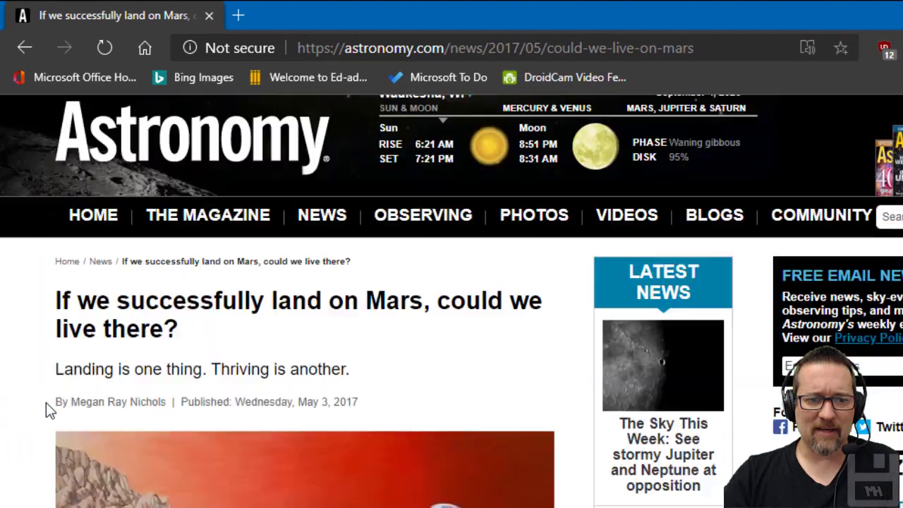
{"action": "scroll", "coordinate": [40, 408], "scroll_direction": "down", "scroll_amount": 1}
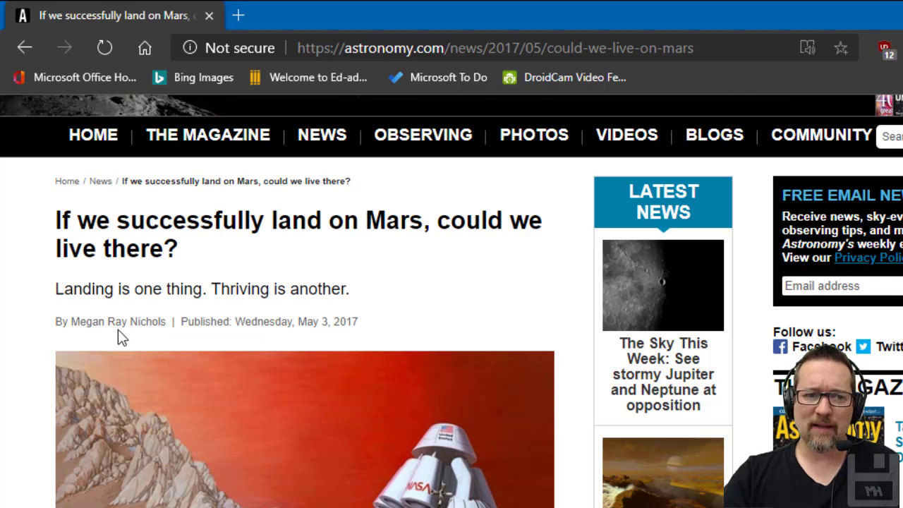
- Enter the article author's name, surname first, as the web source's Author
{"action": "key", "text": "alt+Tab"}
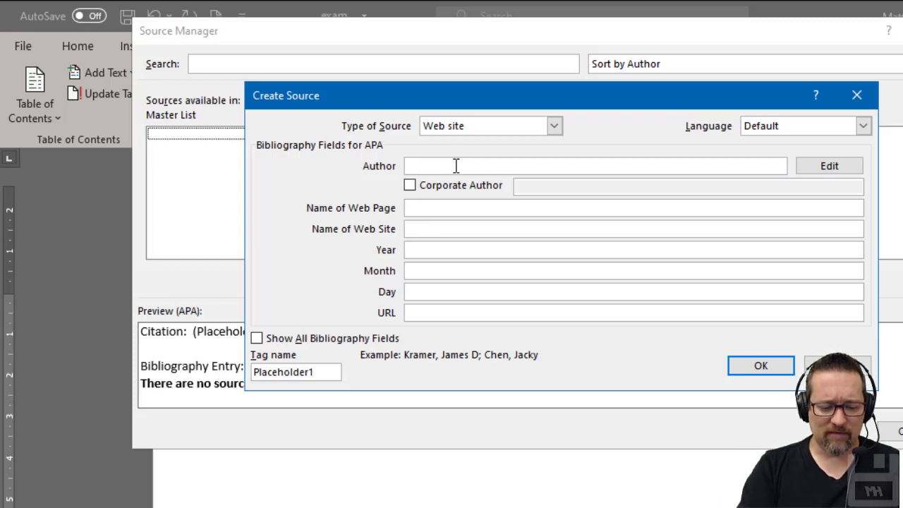
{"action": "type", "text": "Nichols,"}
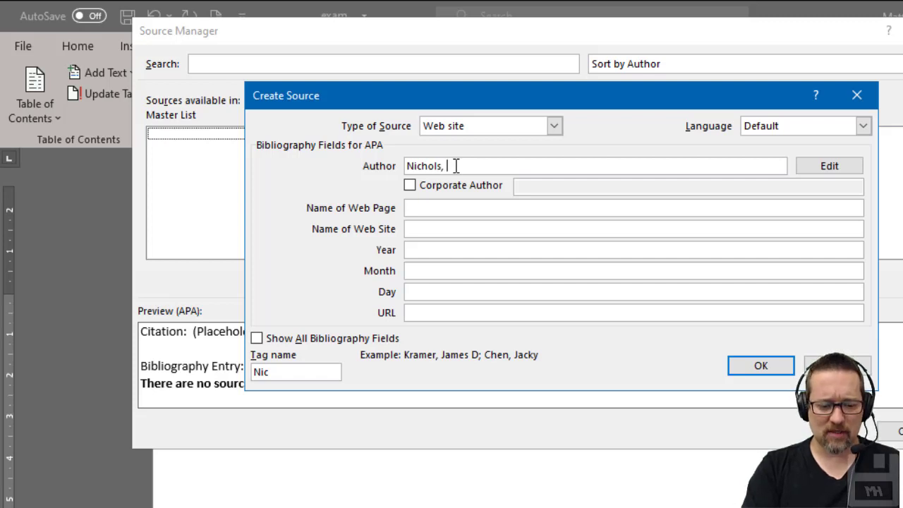
{"action": "type", "text": "Megan Ray"}
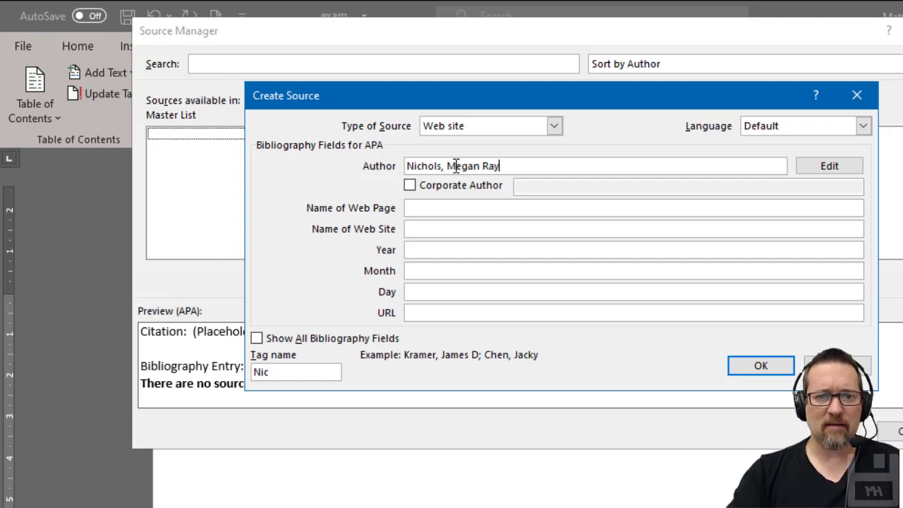
{"action": "left_click", "coordinate": [442, 208]}
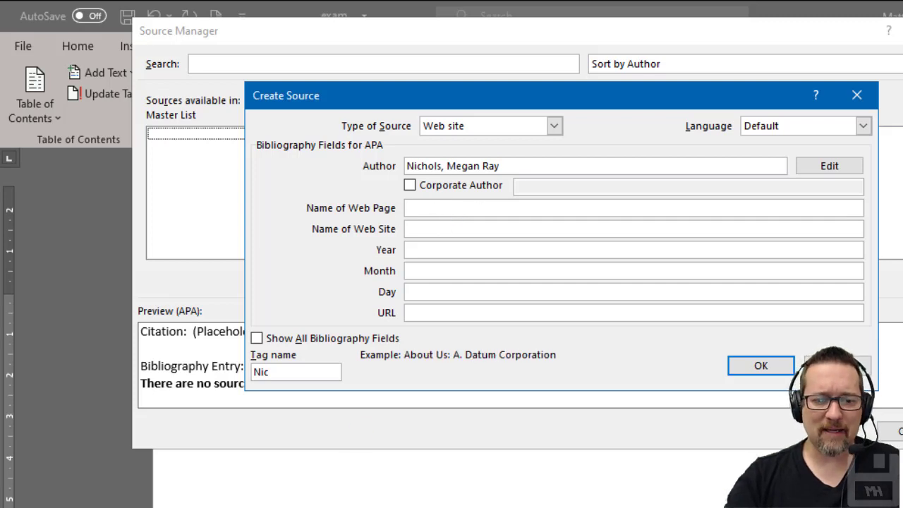
- Copy the Mars article's full headline from Edge and return to Word
{"action": "key", "text": "alt+Tab"}
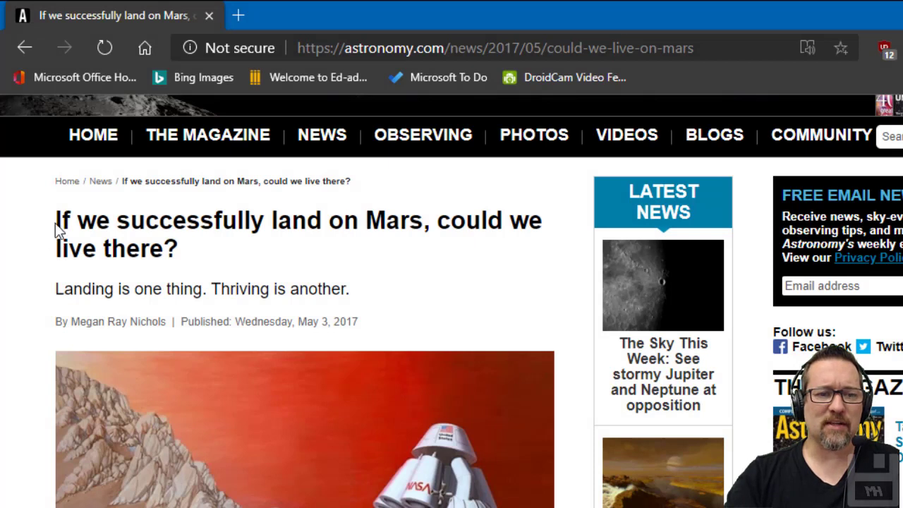
{"action": "left_click_drag", "start_coordinate": [57, 220], "coordinate": [176, 240]}
{"action": "key", "text": "ctrl+c"}
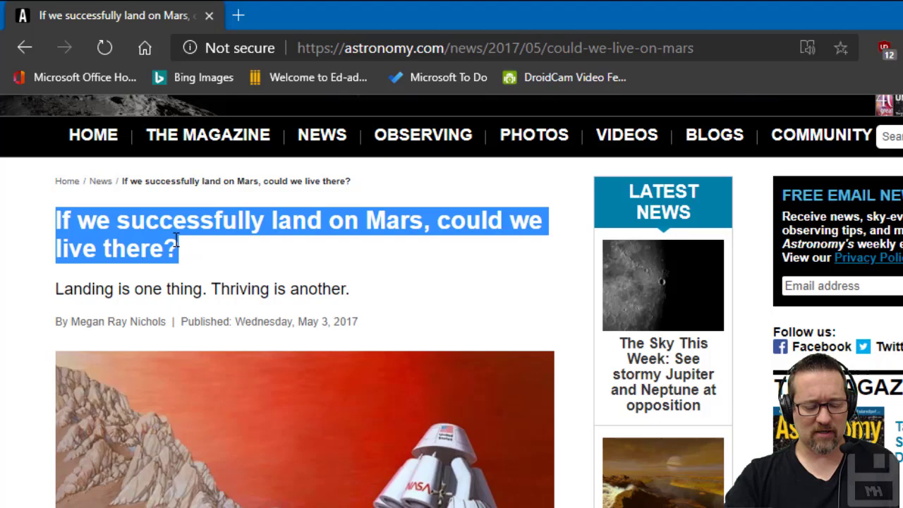
{"action": "key", "text": "alt+Tab"}
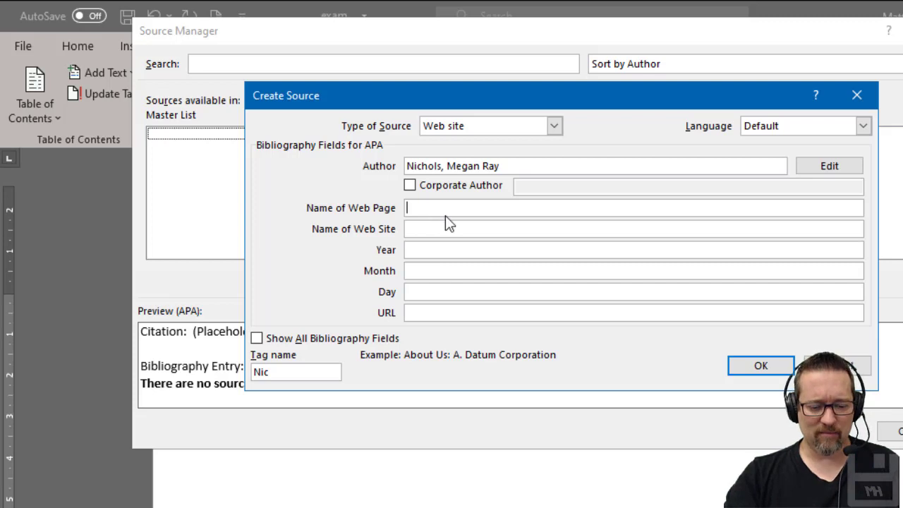
- Paste the headline as the web page name and set the site name to Astronomy
{"action": "key", "text": "ctrl+v"}
{"action": "left_click", "coordinate": [458, 229]}
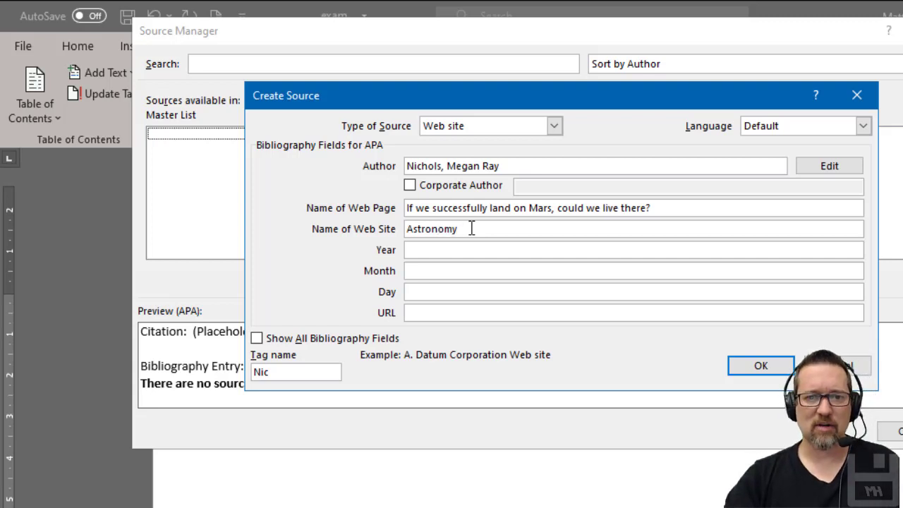
{"action": "key", "text": "alt+Tab"}
- Check the article's May 3, 2017 publication date in Edge, then return to Word
{"action": "left_click", "coordinate": [182, 276]}
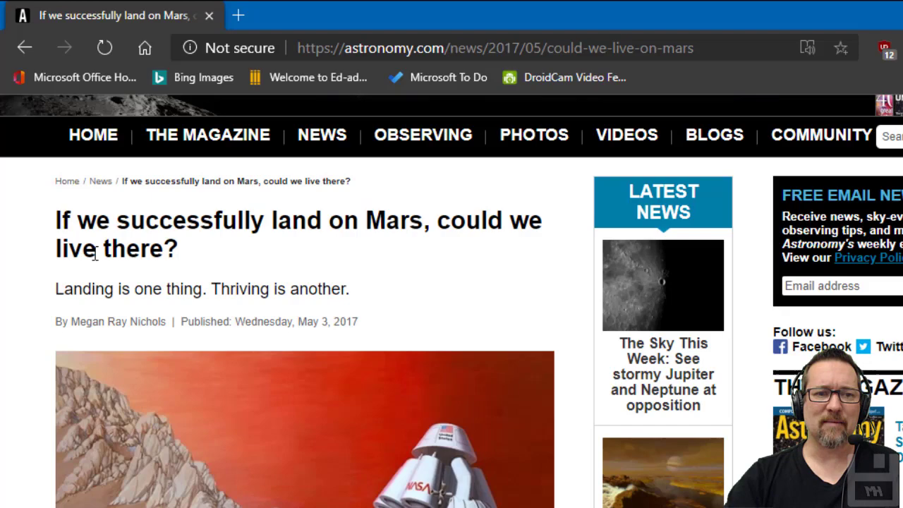
{"action": "scroll", "coordinate": [78, 256], "scroll_direction": "up", "scroll_amount": 2}
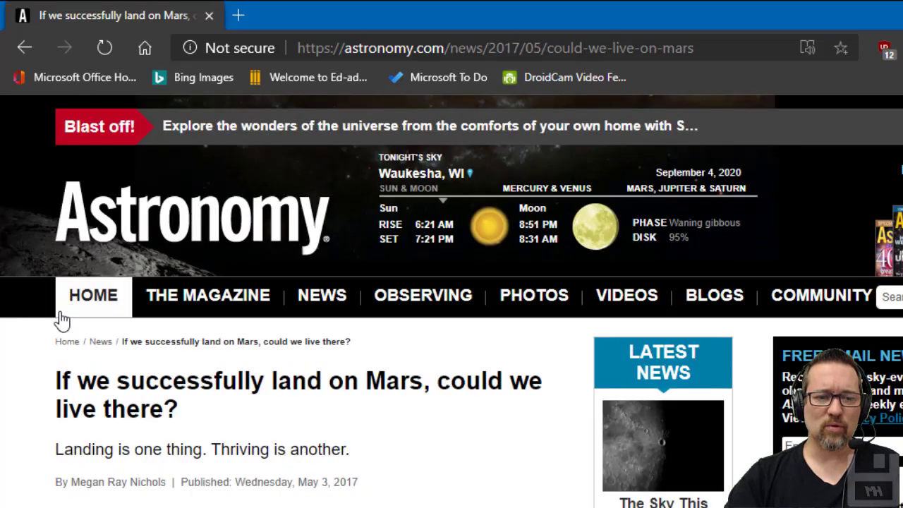
{"action": "scroll", "coordinate": [53, 325], "scroll_direction": "down", "scroll_amount": 3}
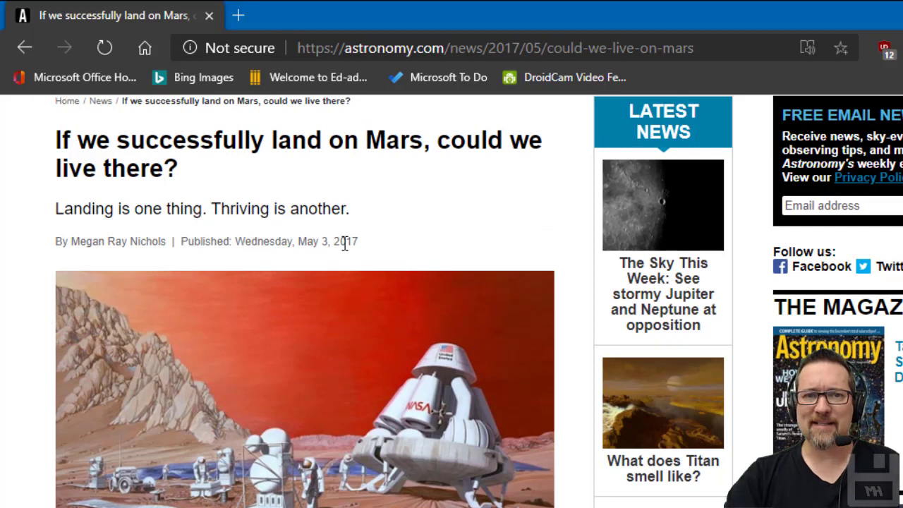
{"action": "key", "text": "alt+Tab"}
- Enter the publication date: Year 2017, Month May, Day 3
{"action": "left_click", "coordinate": [417, 252]}
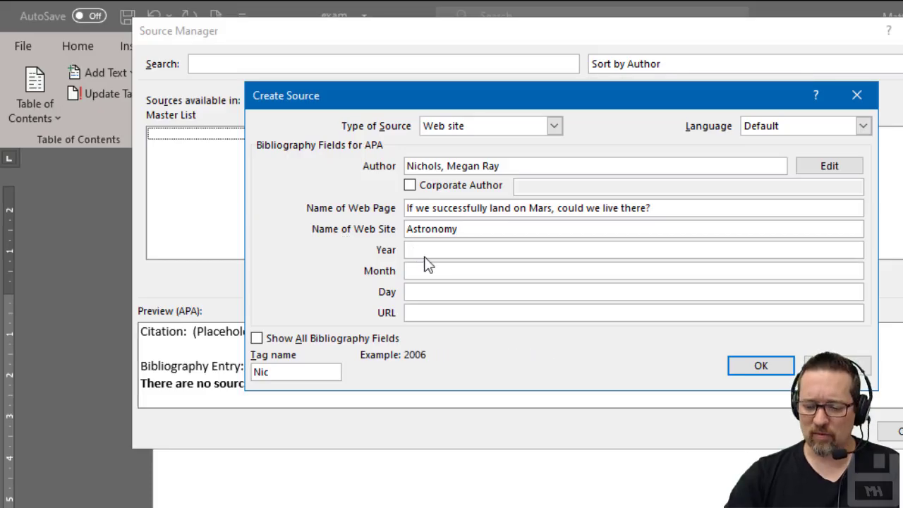
{"action": "type", "text": "2017"}
{"action": "left_click", "coordinate": [442, 271]}
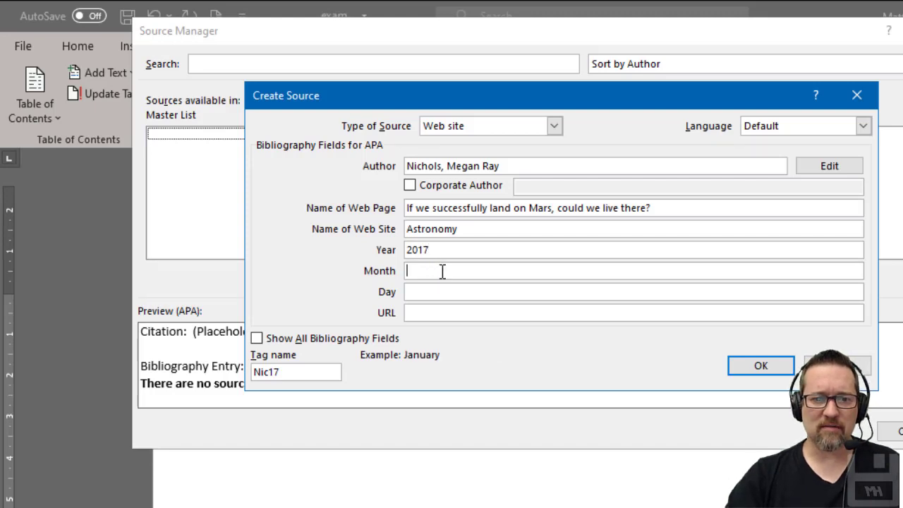
{"action": "type", "text": "May"}
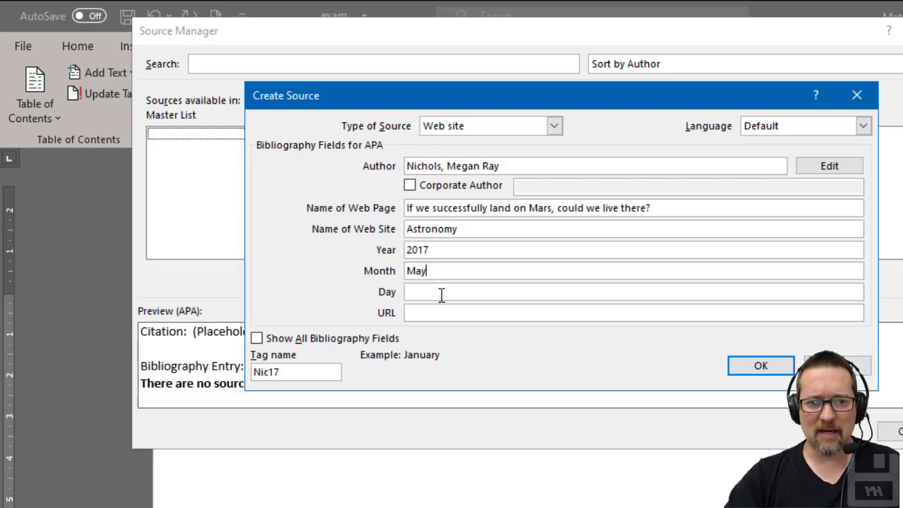
{"action": "left_click", "coordinate": [452, 291]}
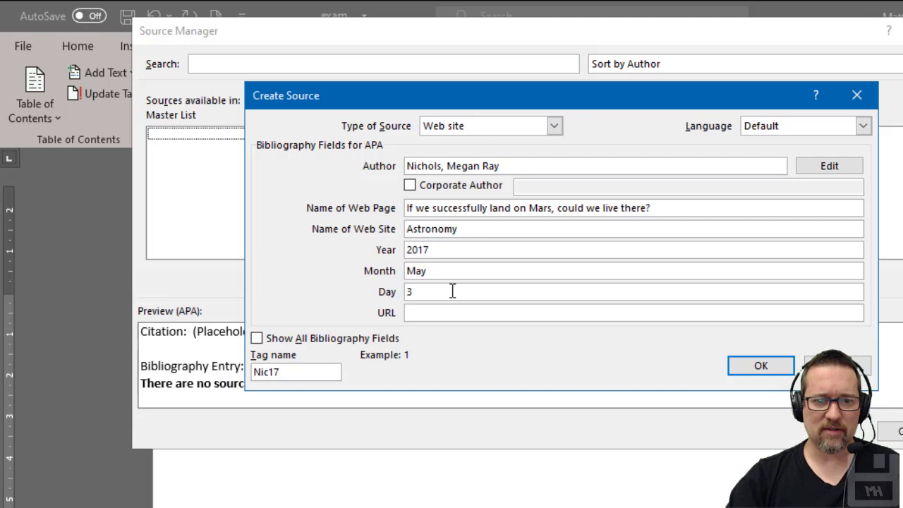
- Copy the article's URL from Edge's address bar into the source's URL field
{"action": "left_click", "coordinate": [457, 313]}
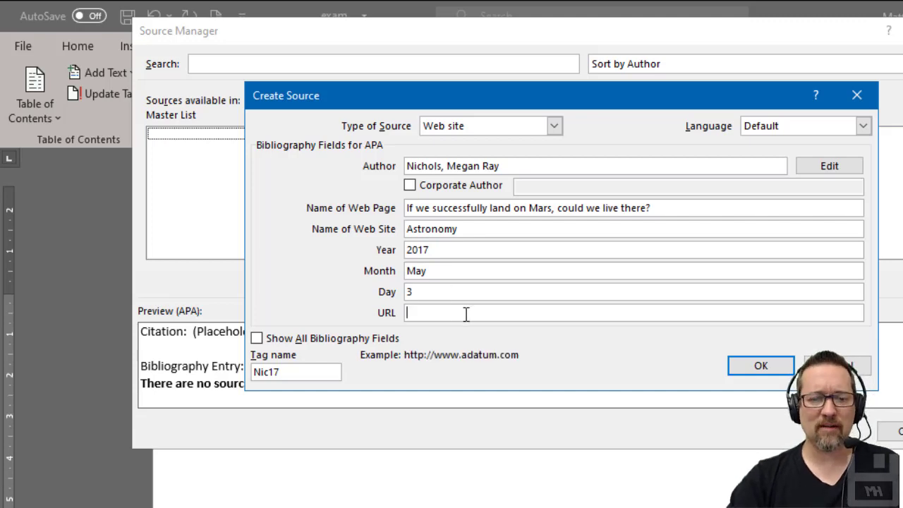
{"action": "key", "text": "alt+Tab"}
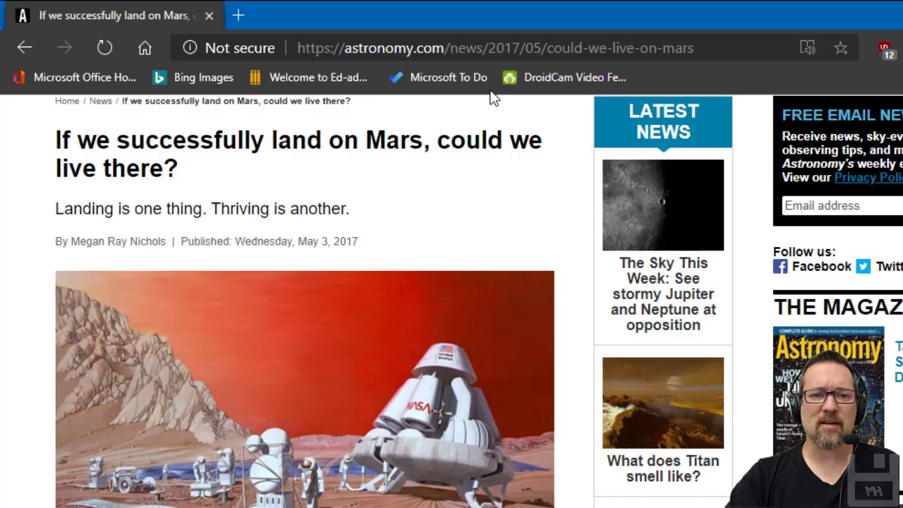
{"action": "left_click", "coordinate": [536, 50]}
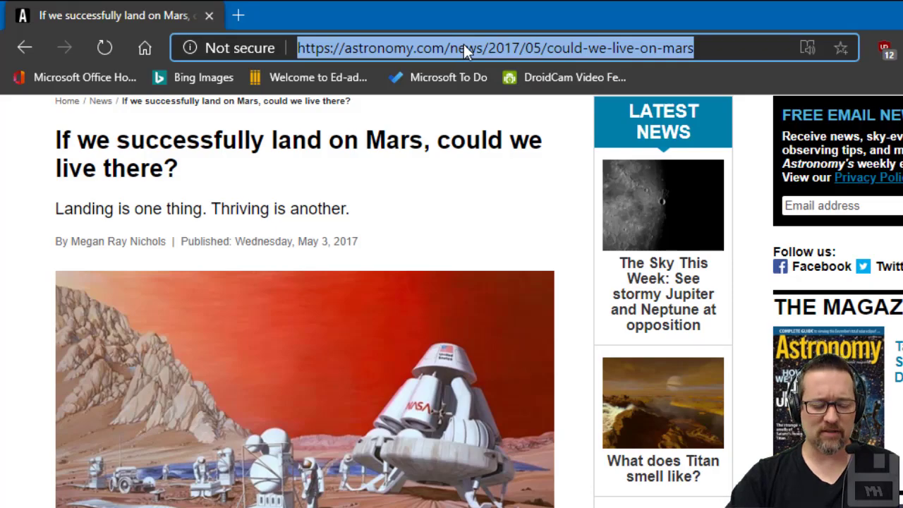
{"action": "key", "text": "ctrl+c"}
{"action": "key", "text": "alt+Tab"}
{"action": "key", "text": "ctrl+v"}
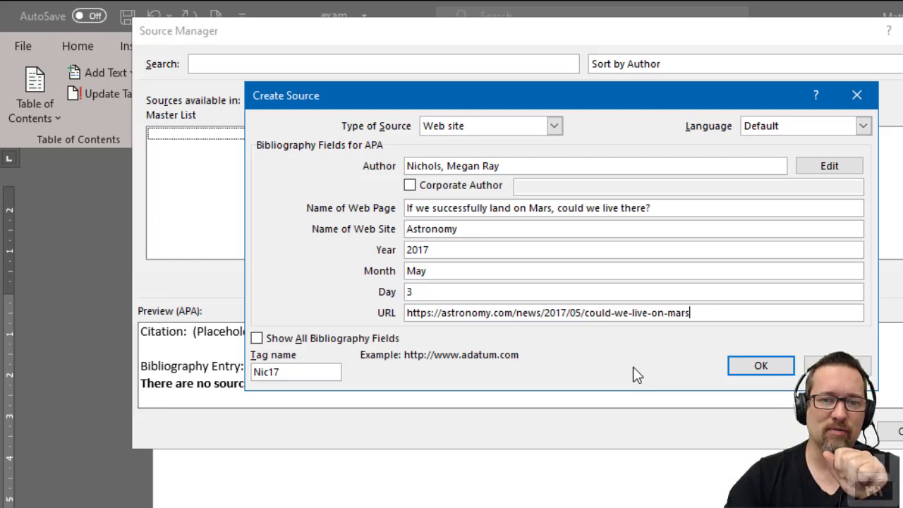
- Save the new website source, close Source Manager, and place the cursor after 'such odds?'
{"action": "left_click", "coordinate": [769, 369]}
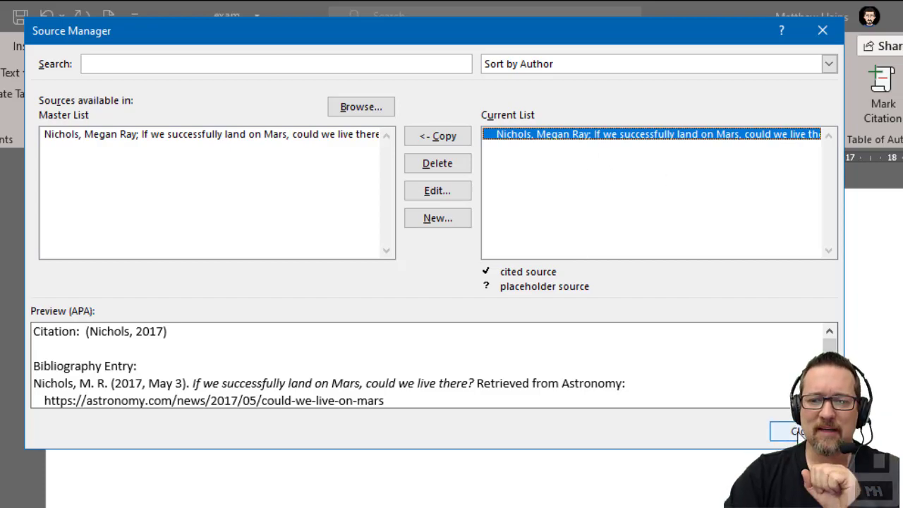
{"action": "left_click", "coordinate": [793, 430]}
{"action": "left_click", "coordinate": [703, 402]}
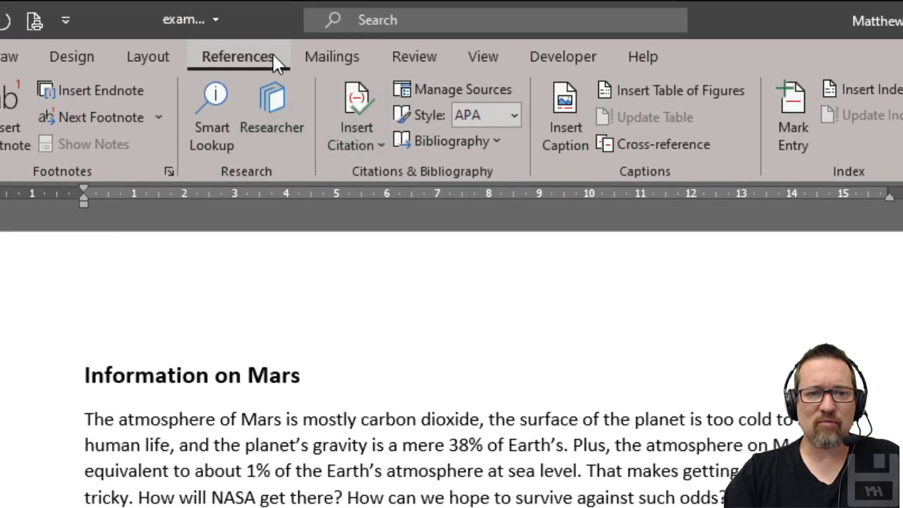
- Insert an APA citation of the Mars article (author surname, 2017) after 'odds?'
{"action": "left_click", "coordinate": [373, 149]}
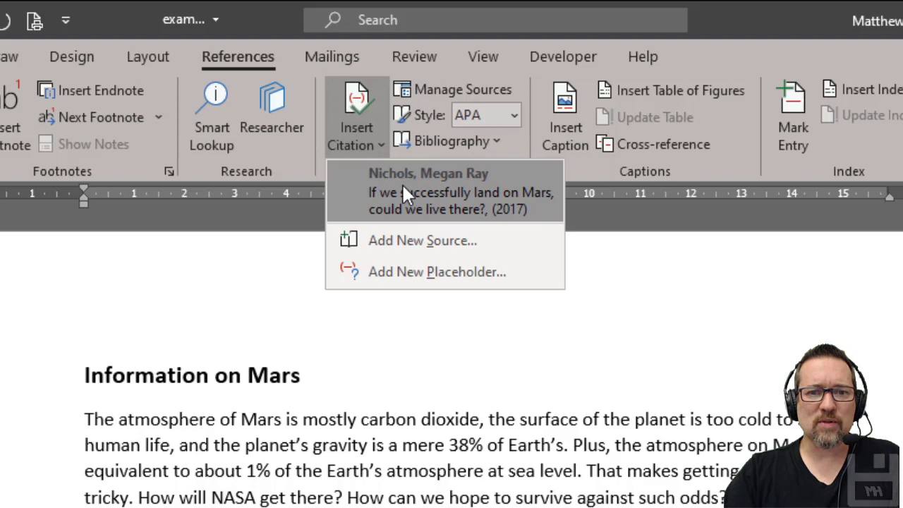
{"action": "left_click", "coordinate": [457, 191]}
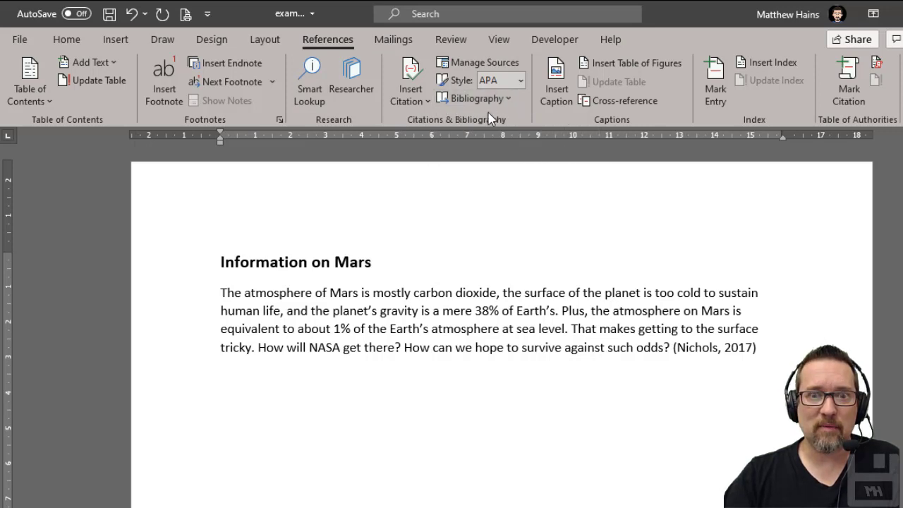
- Insert the built-in automatic Bibliography below the paragraph, then move to the blank line above it
{"action": "left_click", "coordinate": [508, 99]}
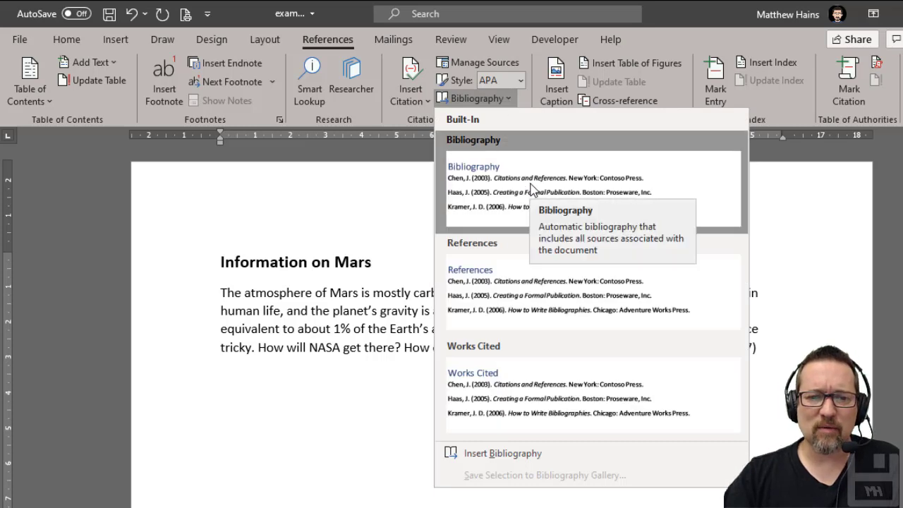
{"action": "left_click", "coordinate": [474, 193]}
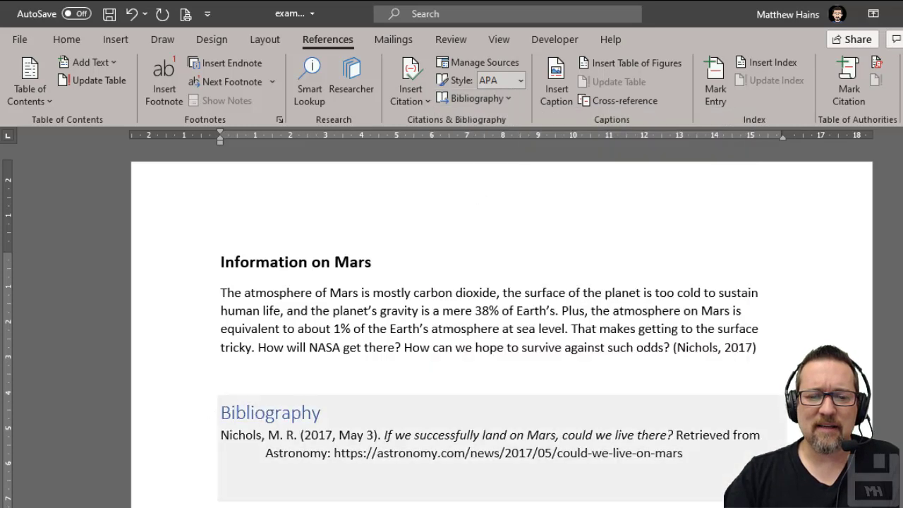
{"action": "scroll", "coordinate": [494, 325], "scroll_direction": "down", "scroll_amount": 1}
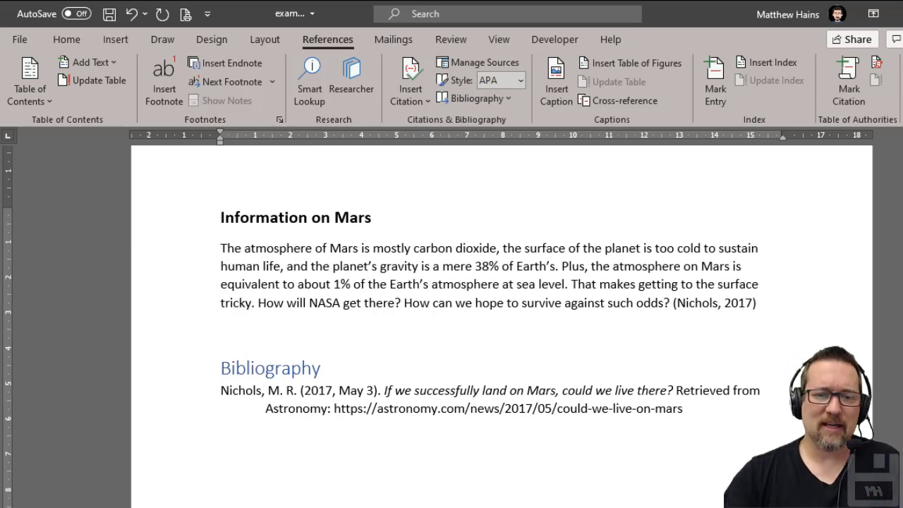
{"action": "left_click", "coordinate": [602, 329]}
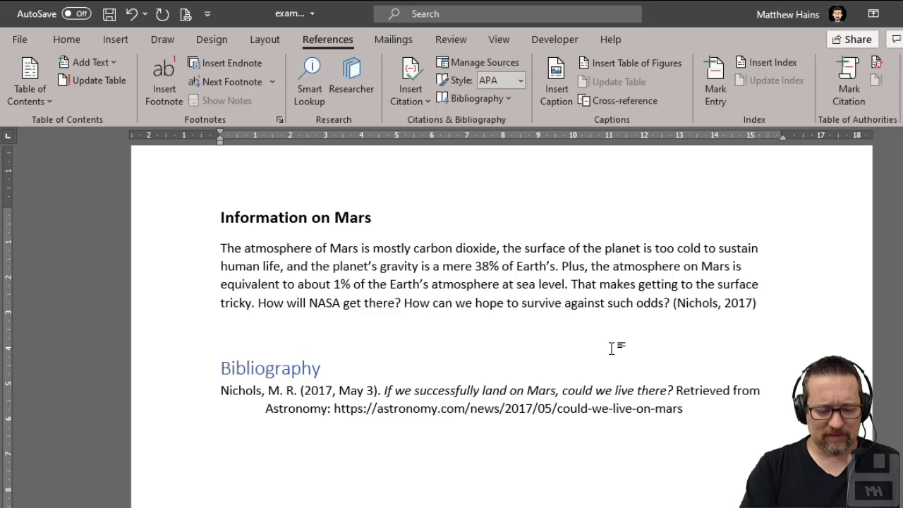
- Above the Bibliography, type the author's full name followed by 'wrote an article on mars'
{"action": "type", "text": "Megan Ra"}
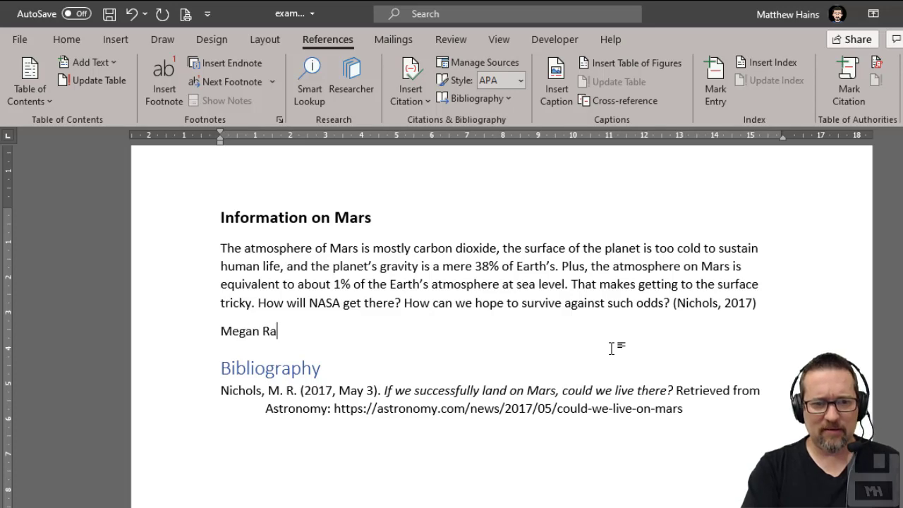
{"action": "type", "text": "y Nicho"}
{"action": "key", "text": "BackSpace"}
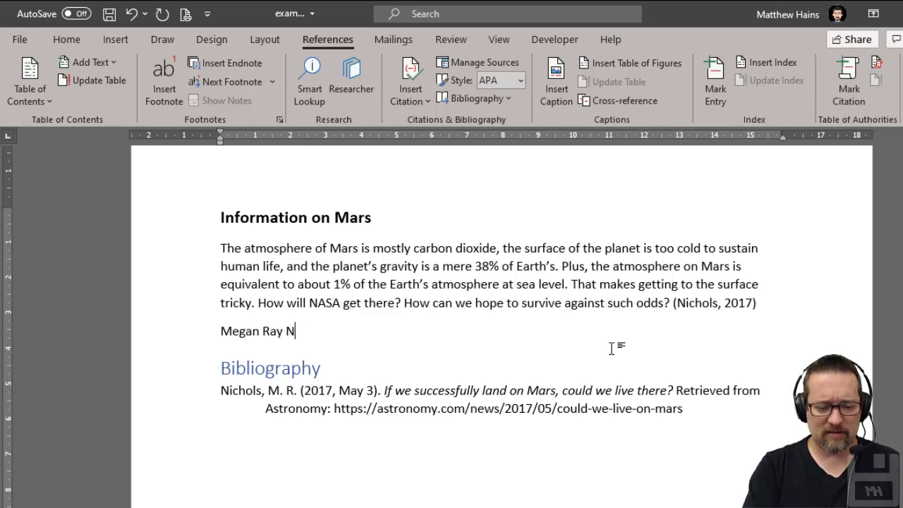
{"action": "type", "text": "ichols wr"}
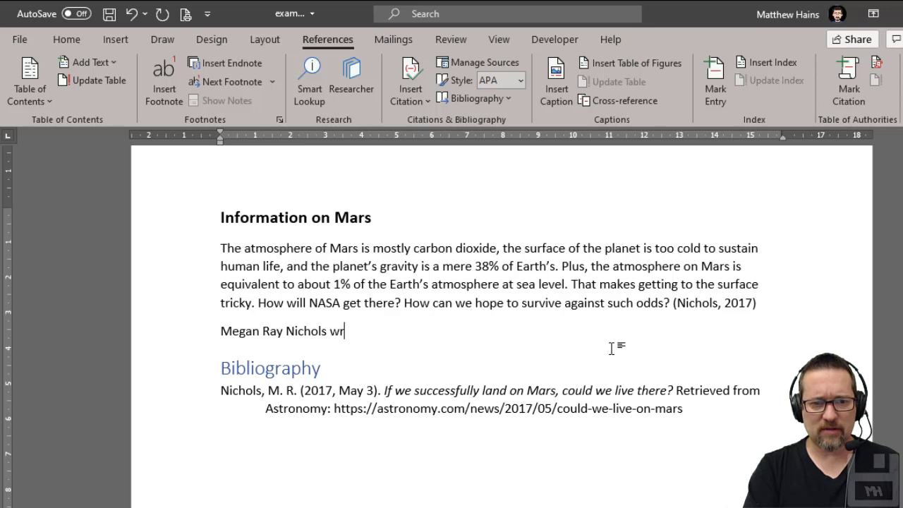
{"action": "type", "text": "ote an article on "}
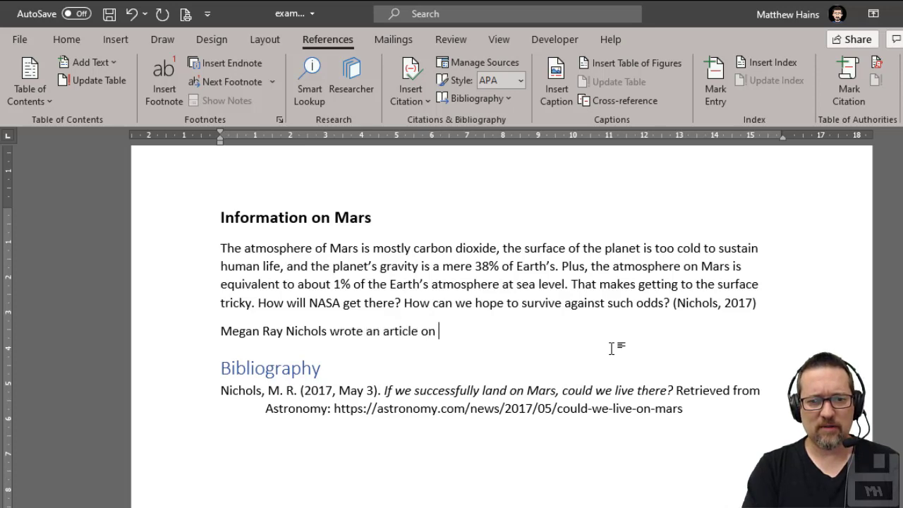
{"action": "type", "text": "mars…"}
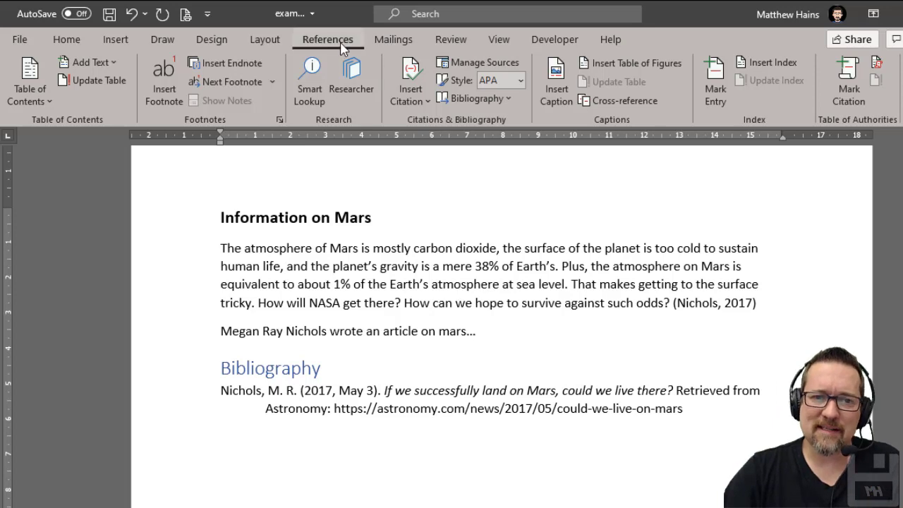
- Insert footnote 1 after the author sentence and paste the Mars article's URL into it
{"action": "left_click", "coordinate": [172, 93]}
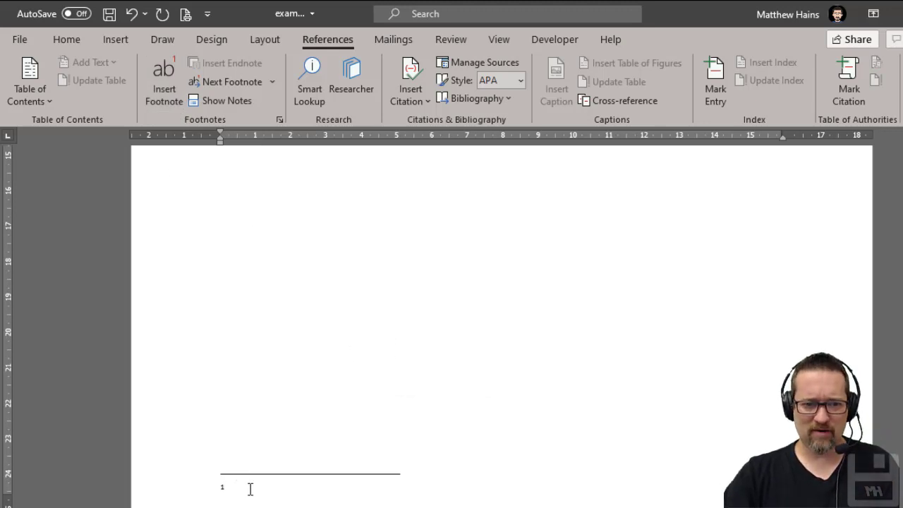
{"action": "key", "text": "ctrl+v"}
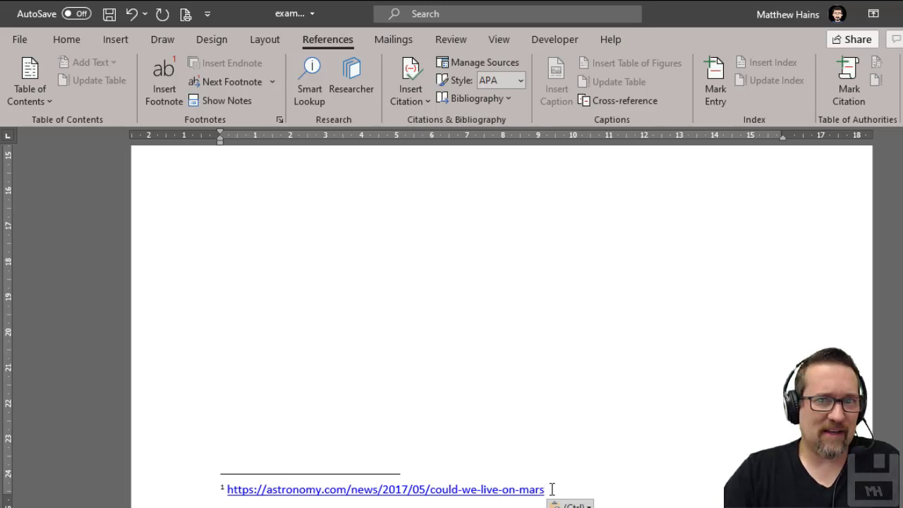
{"action": "left_click_drag", "start_coordinate": [560, 489], "coordinate": [227, 489]}
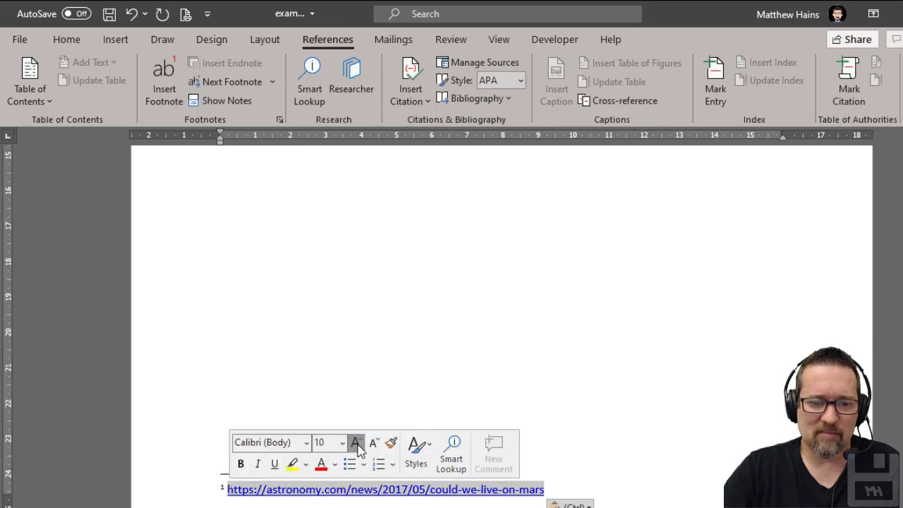
{"action": "left_click", "coordinate": [706, 435]}
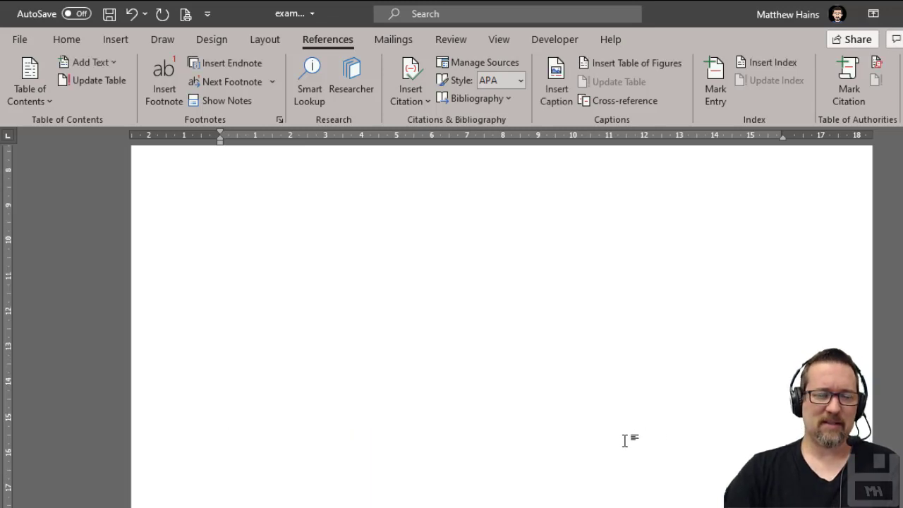
{"action": "scroll", "coordinate": [630, 431], "scroll_direction": "up", "scroll_amount": 5}
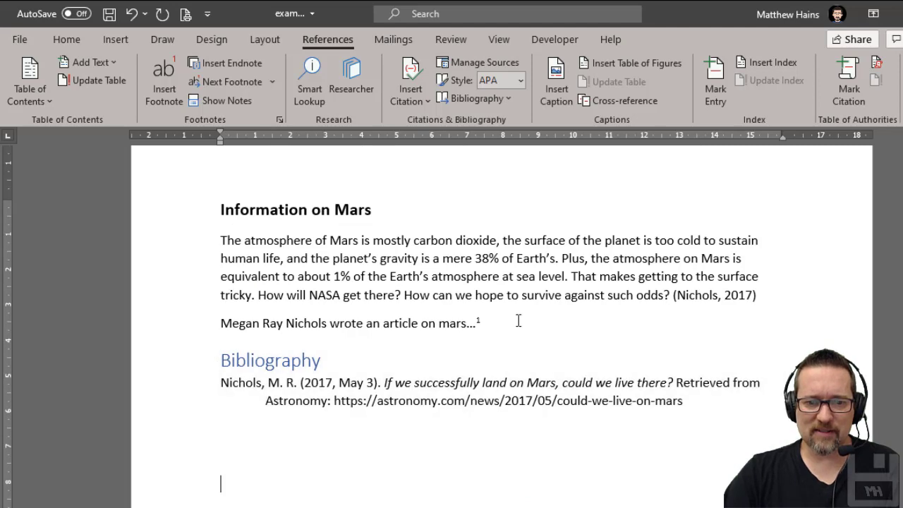
{"action": "left_click", "coordinate": [518, 318]}
{"action": "scroll", "coordinate": [352, 327], "scroll_direction": "up", "scroll_amount": 3, "text": "ctrl"}
{"action": "scroll", "coordinate": [353, 326], "scroll_direction": "up", "scroll_amount": 1, "text": "ctrl"}
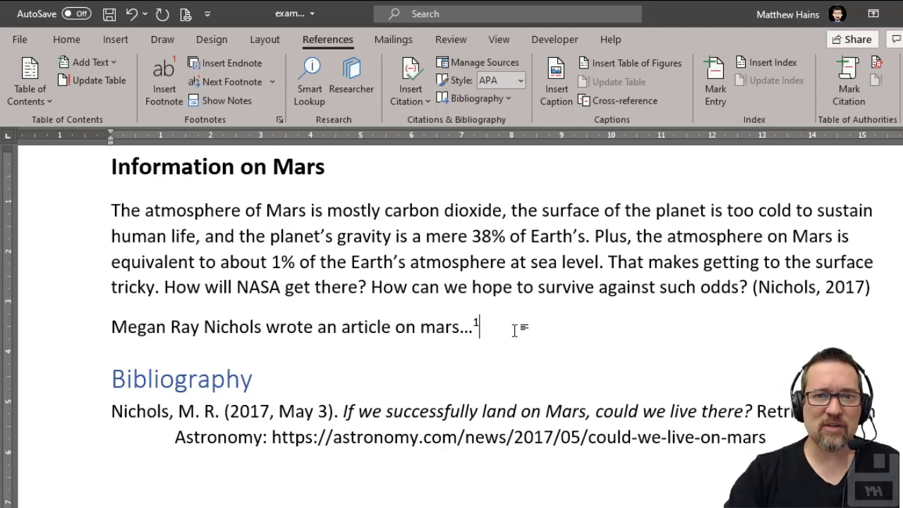
{"action": "scroll", "coordinate": [515, 331], "scroll_direction": "down", "scroll_amount": 1, "text": "ctrl"}
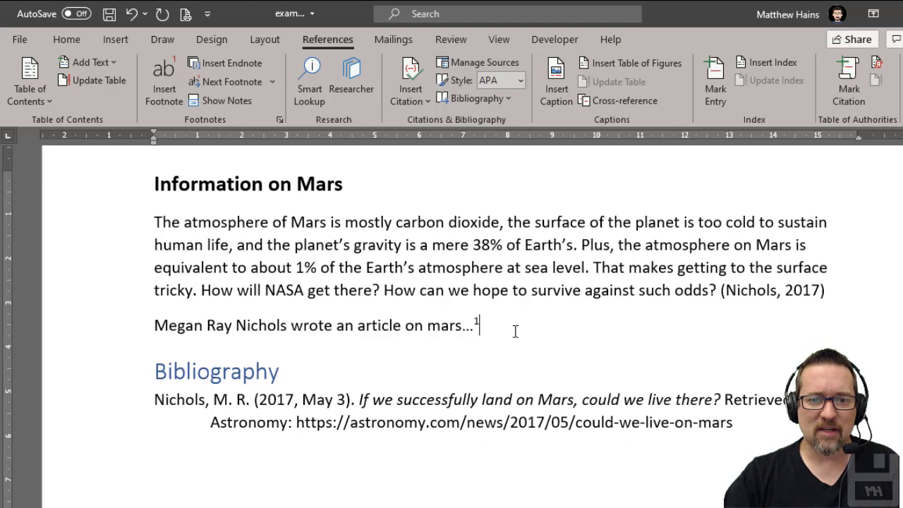
{"action": "scroll", "coordinate": [515, 331], "scroll_direction": "down", "scroll_amount": 12}
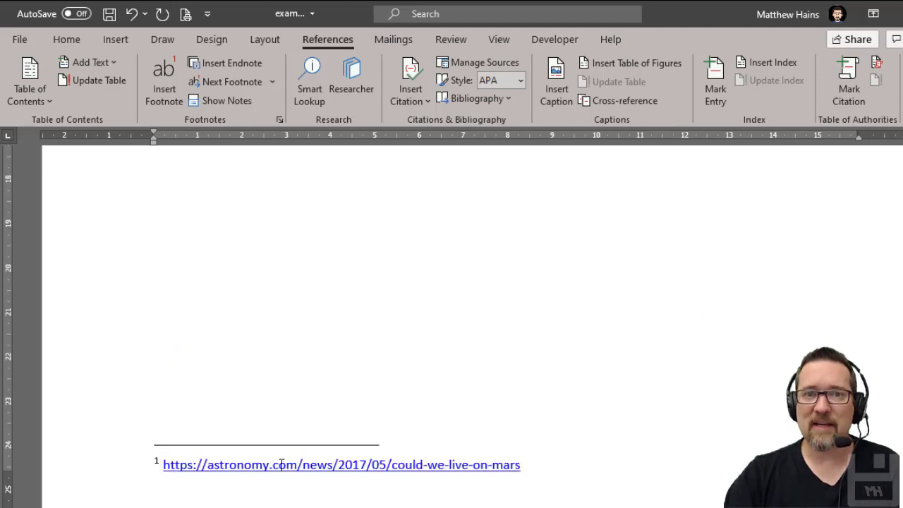
{"action": "scroll", "coordinate": [403, 424], "scroll_direction": "down", "scroll_amount": 1, "text": "ctrl"}
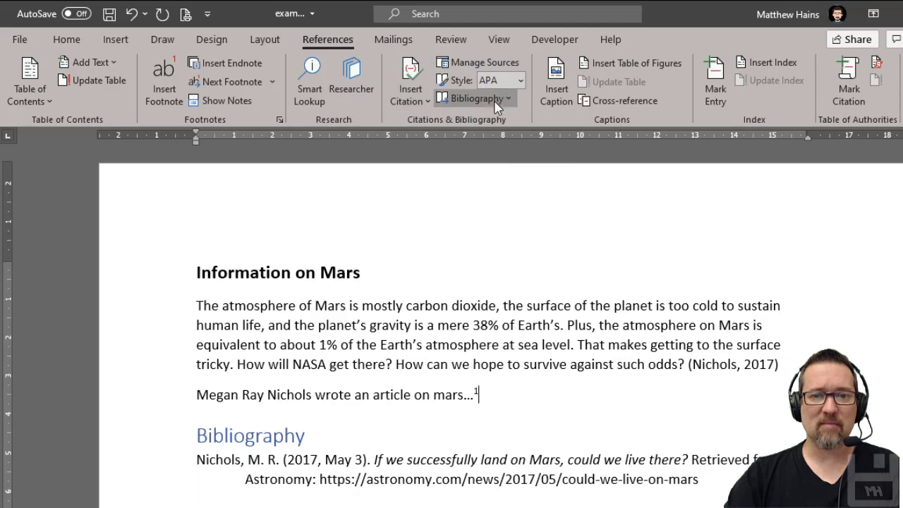
{"action": "left_click", "coordinate": [498, 101]}
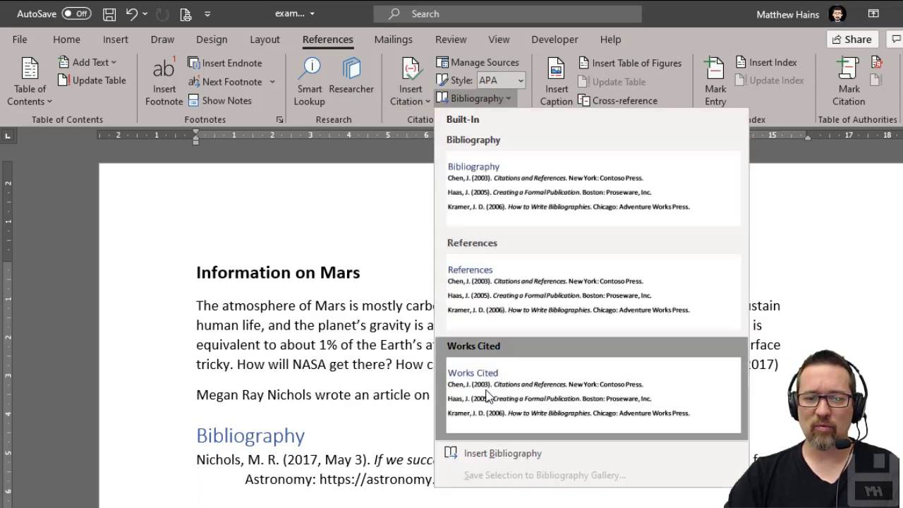
{"action": "left_click", "coordinate": [363, 293]}
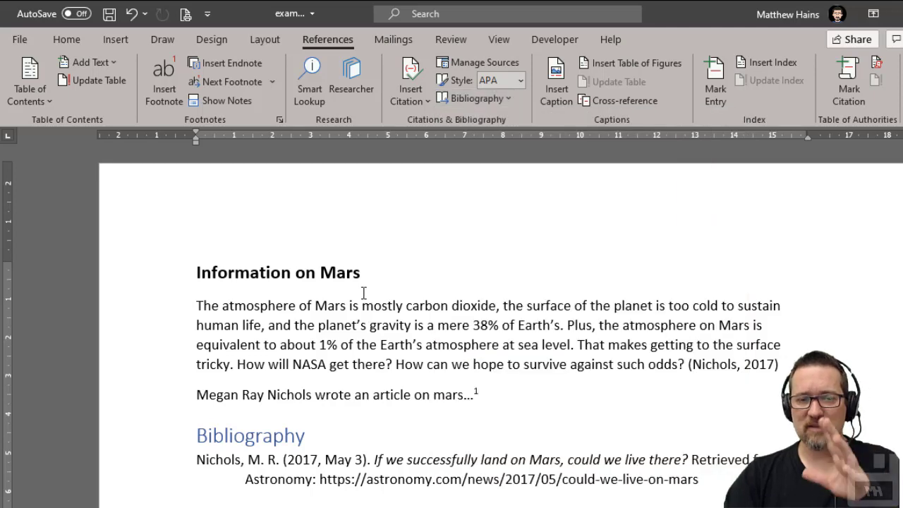
{"action": "scroll", "coordinate": [408, 348], "scroll_direction": "down", "scroll_amount": 1}
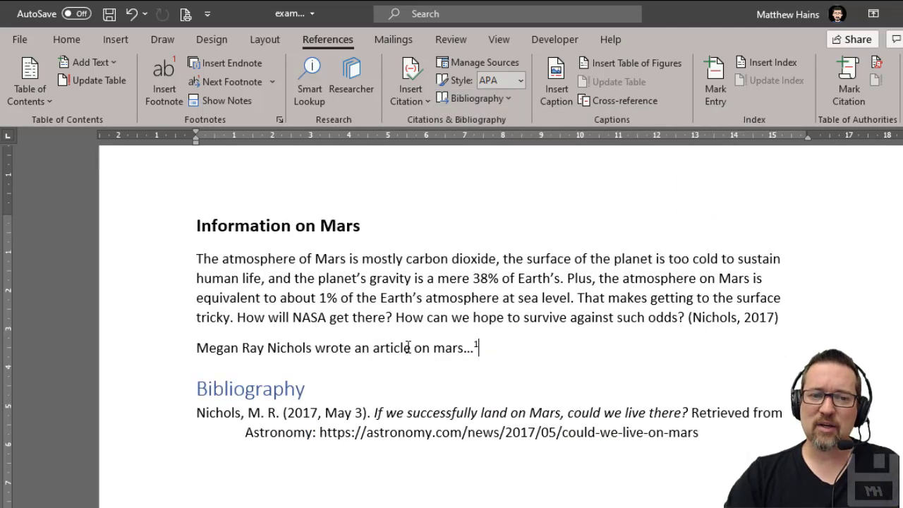